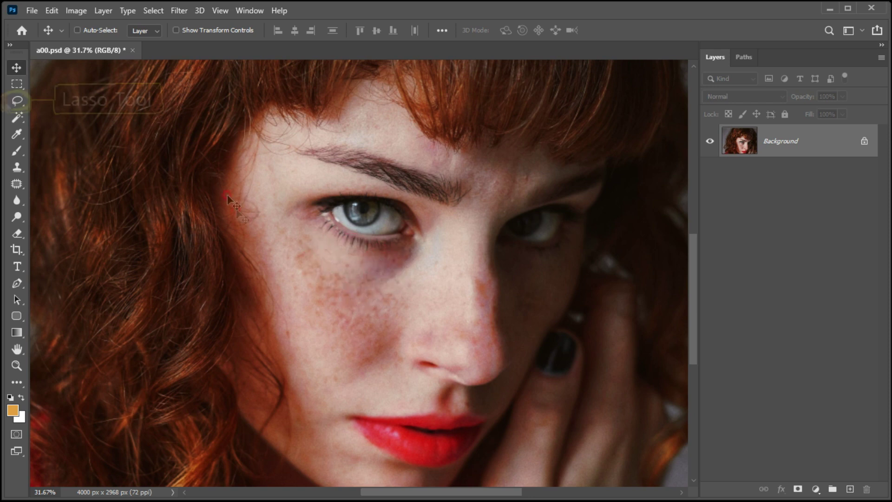
- Lasso a narrow diagonal strip from the hairline through the left eye to the lower cheek
click(17, 100)
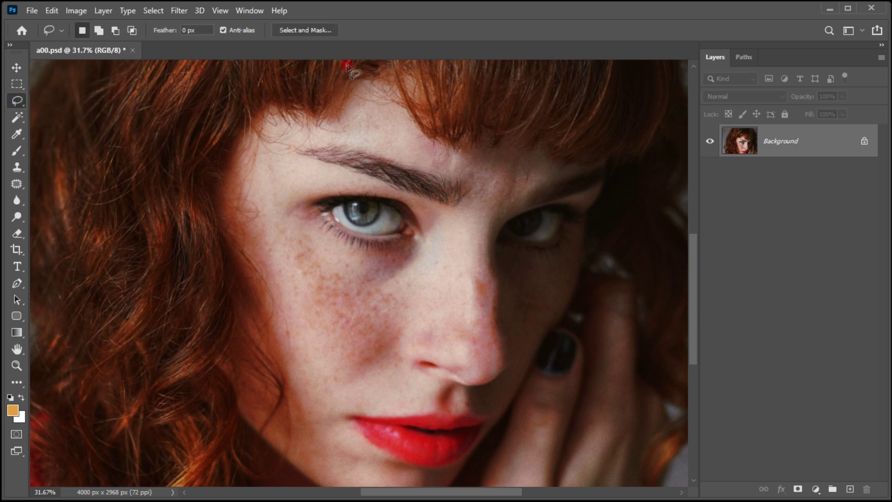
mouse_move(349, 65)
mouse_down()
mouse_move(299, 265)
mouse_move(294, 354)
mouse_move(314, 409)
mouse_move(375, 223)
mouse_move(403, 97)
mouse_move(395, 47)
mouse_move(356, 55)
mouse_up()
drag(374, 235, 390, 232)
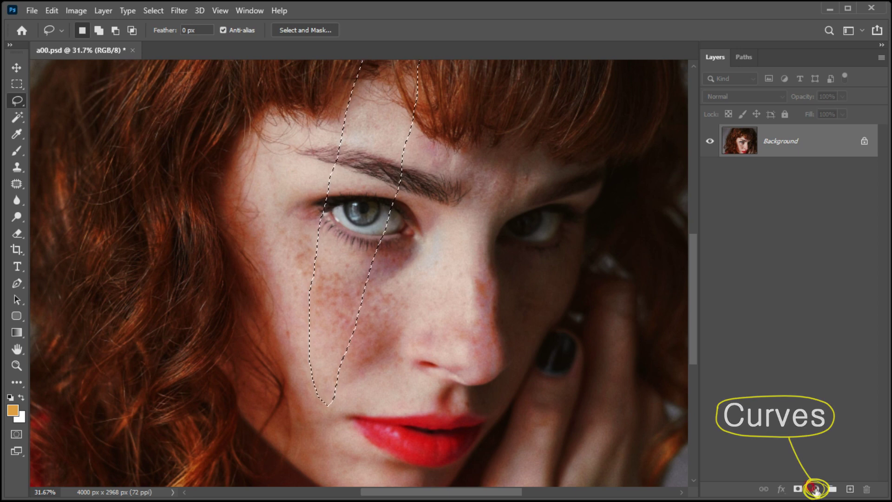
click(815, 489)
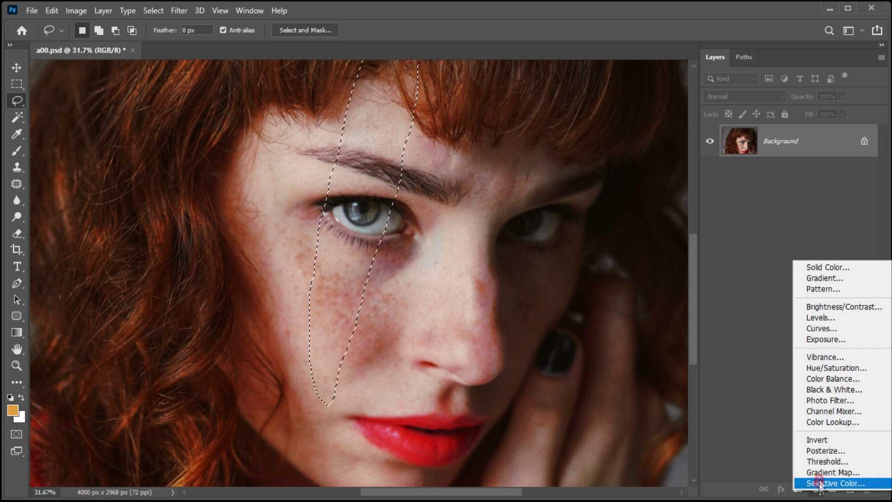
- Add a Curves adjustment to the strip with the midpoint pulled up-left to brighten it
click(826, 329)
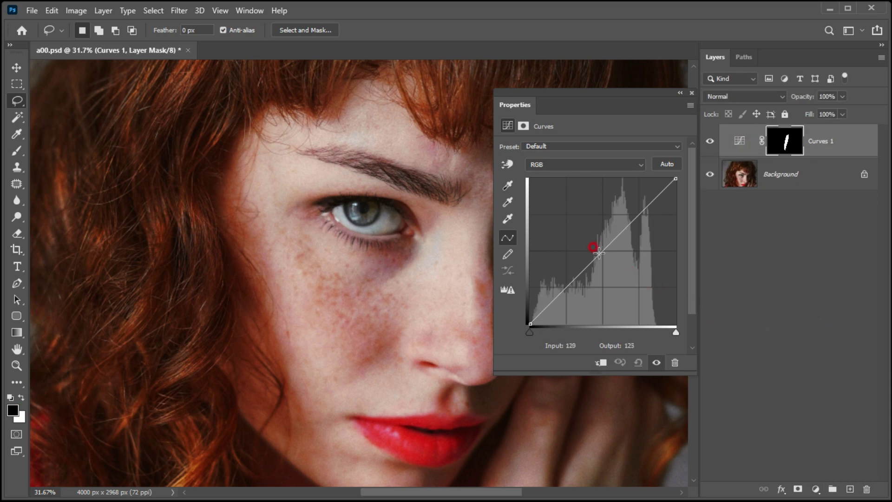
drag(602, 252, 590, 241)
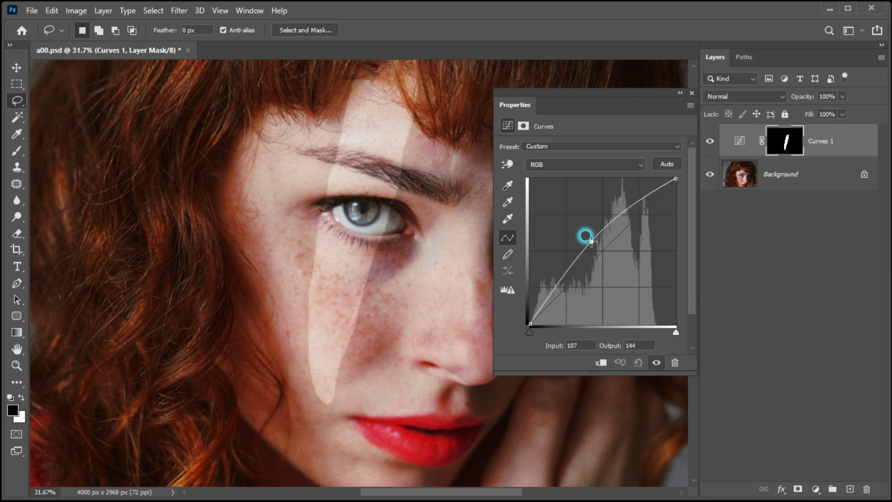
drag(590, 241, 579, 236)
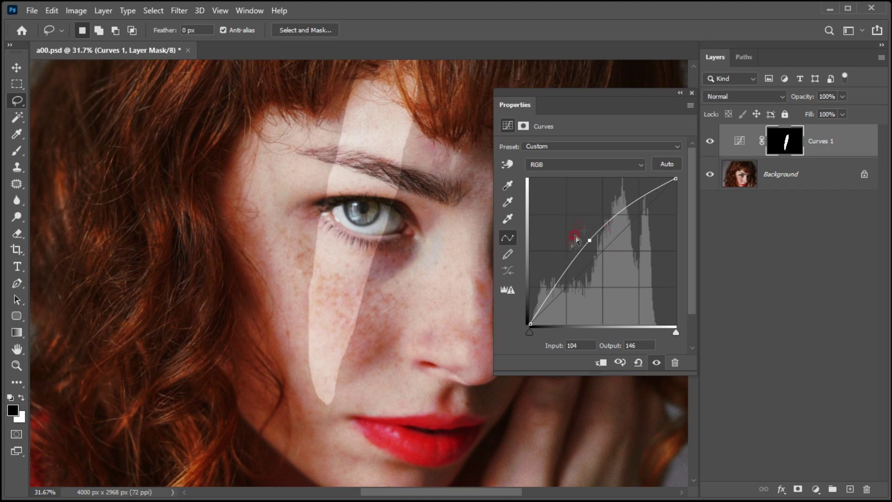
click(693, 91)
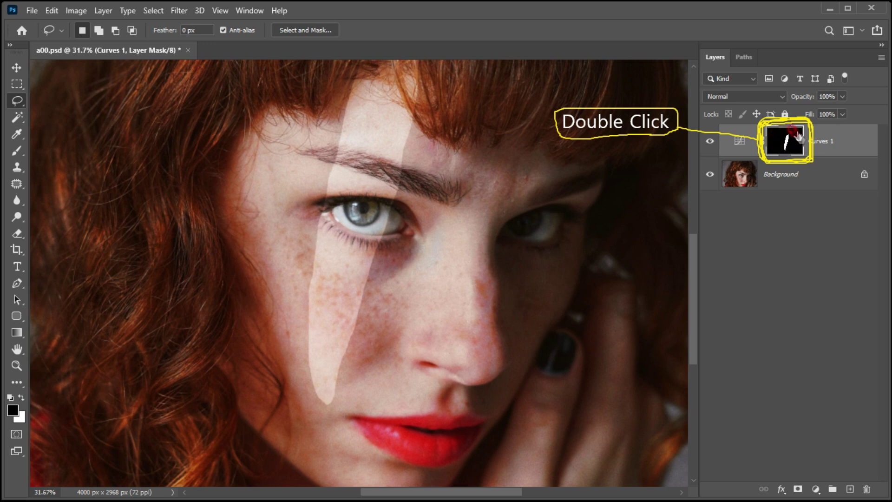
- Feather the Curves 1 mask to about 24 px so the beam edges soften
double_click(784, 141)
drag(610, 110, 629, 98)
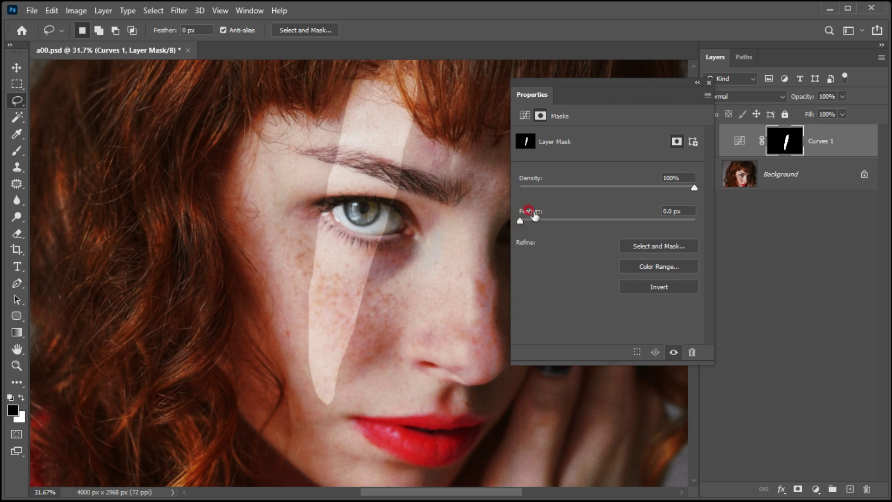
drag(564, 221, 599, 221)
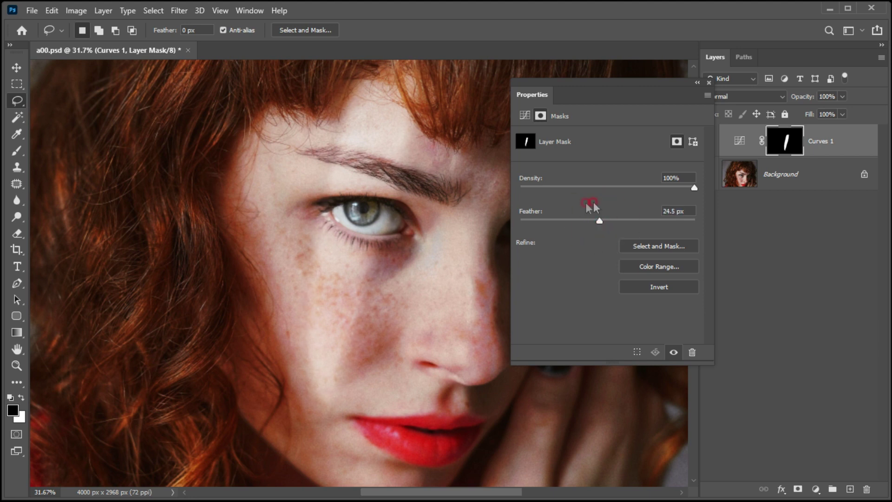
click(709, 82)
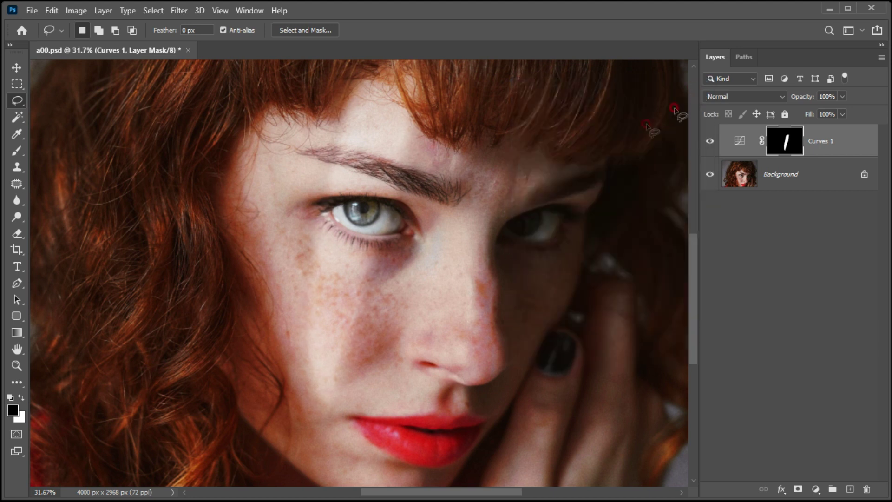
click(816, 488)
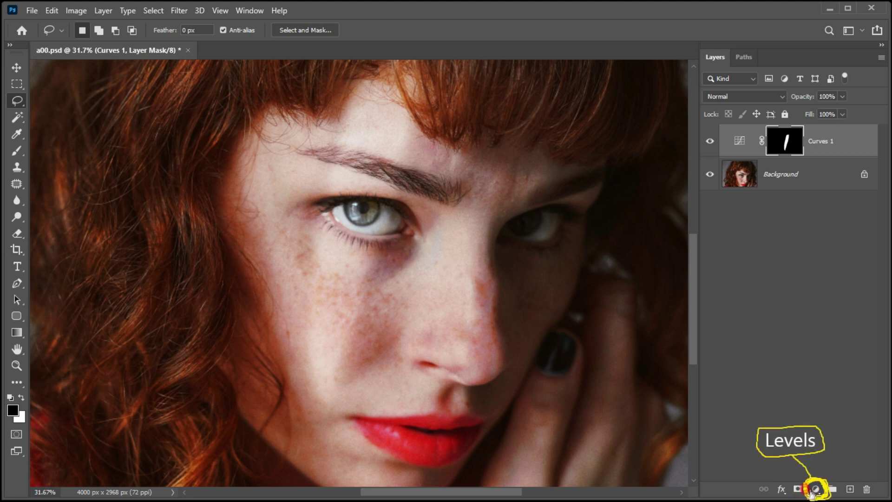
- Add a Levels adjustment layer with the white Output Level lowered to about 133
click(817, 489)
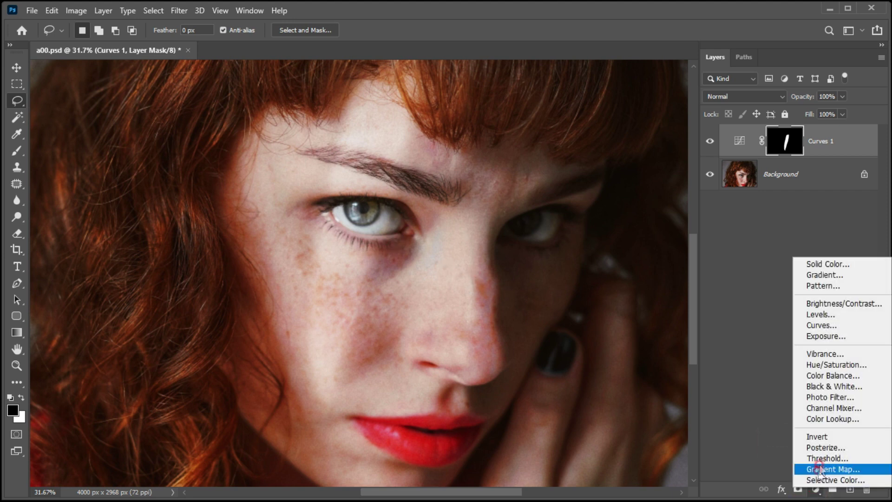
click(831, 315)
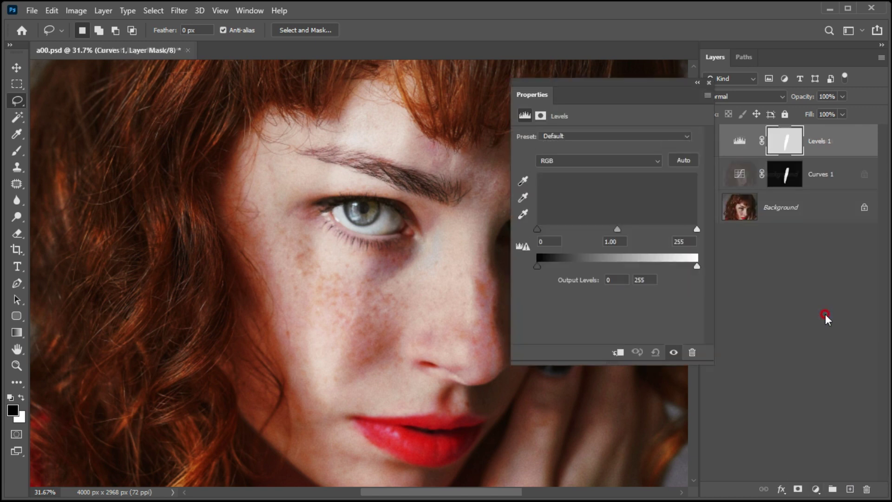
drag(644, 98, 609, 130)
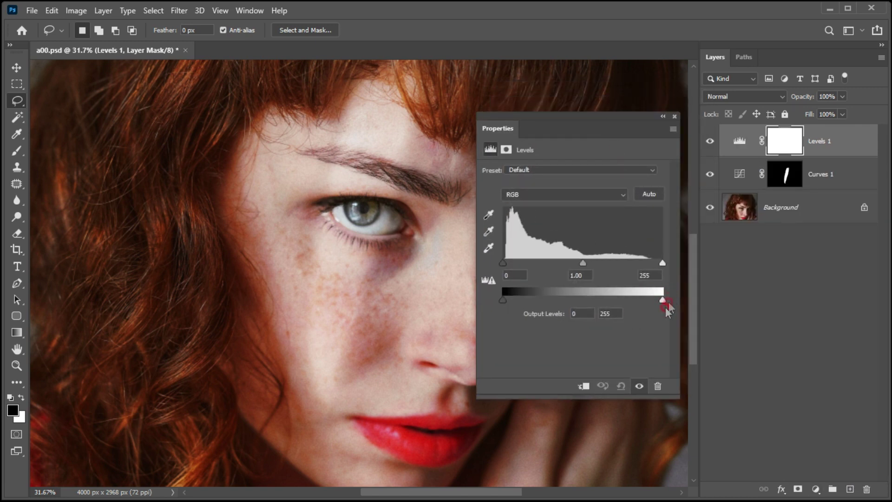
drag(662, 299, 587, 300)
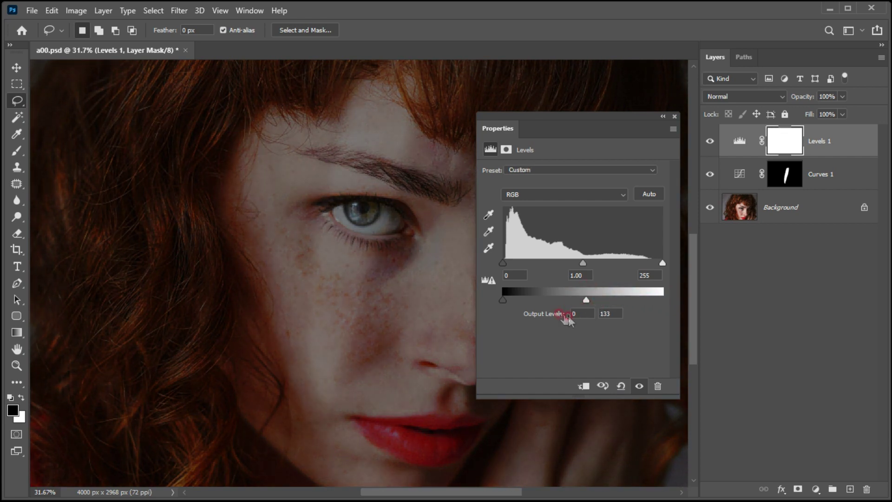
click(673, 118)
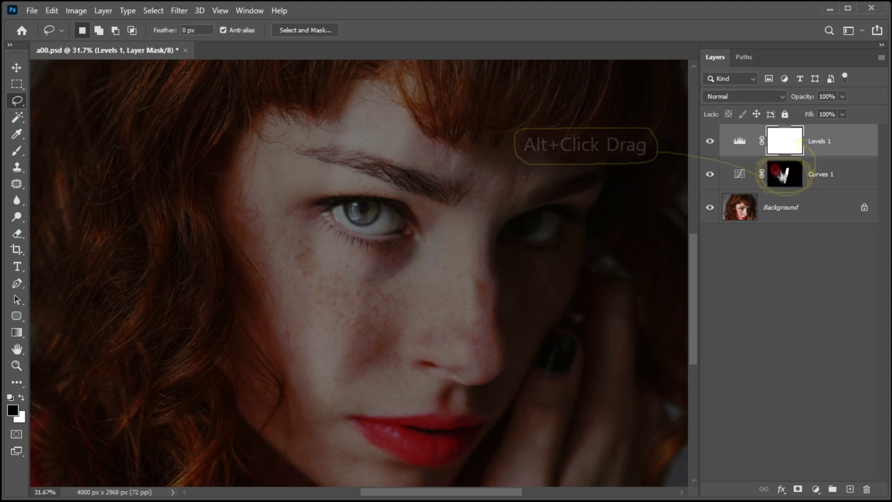
- Replace the Levels 1 mask with a copy of the Curves 1 mask and invert it
drag(786, 176, 785, 142)
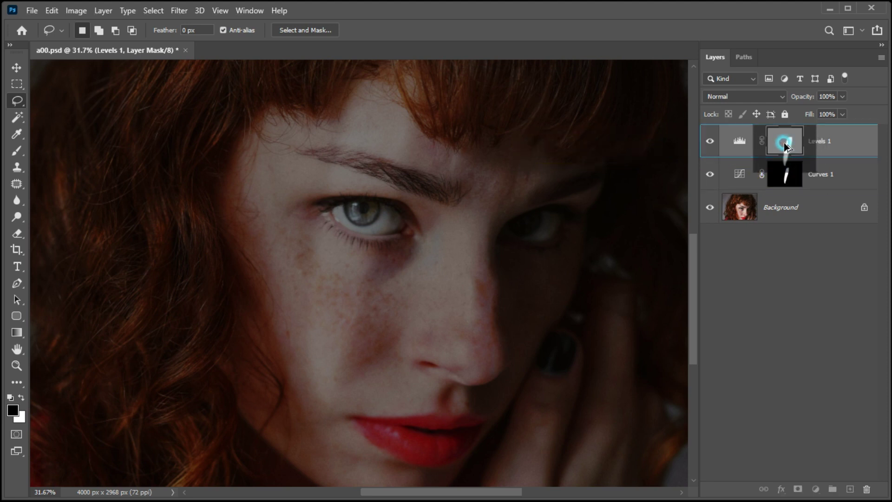
click(386, 200)
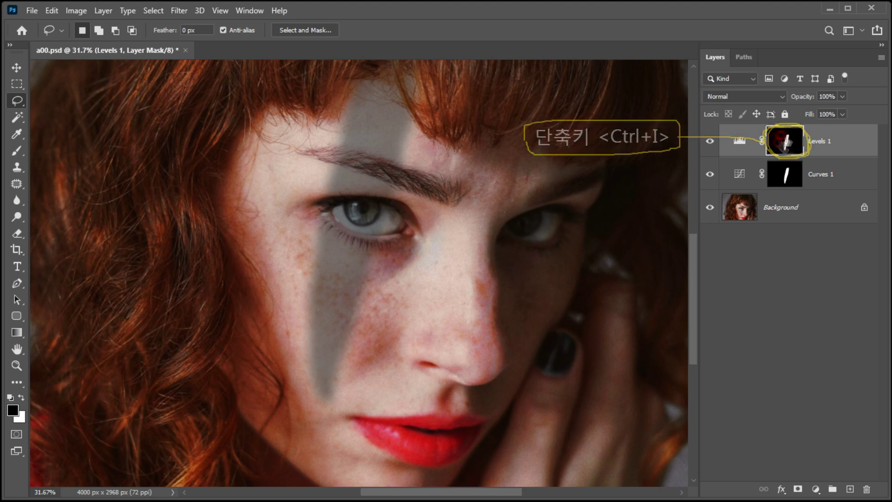
key(ctrl+i)
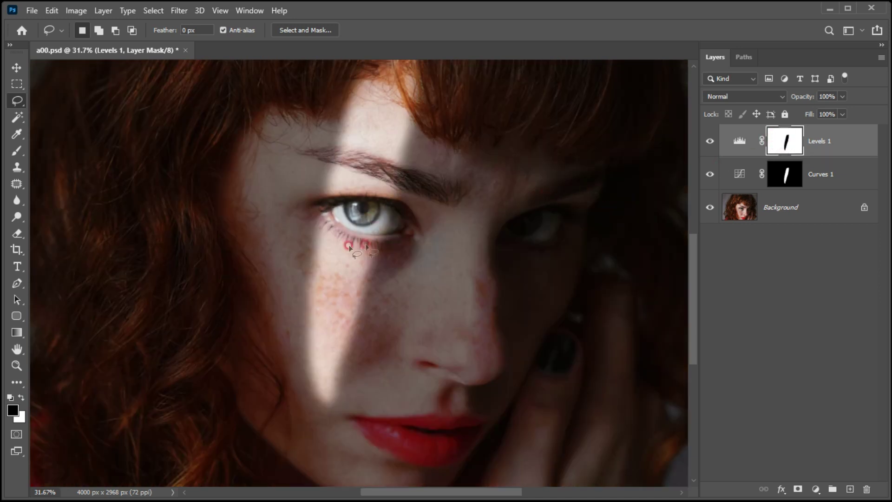
drag(345, 223, 351, 226)
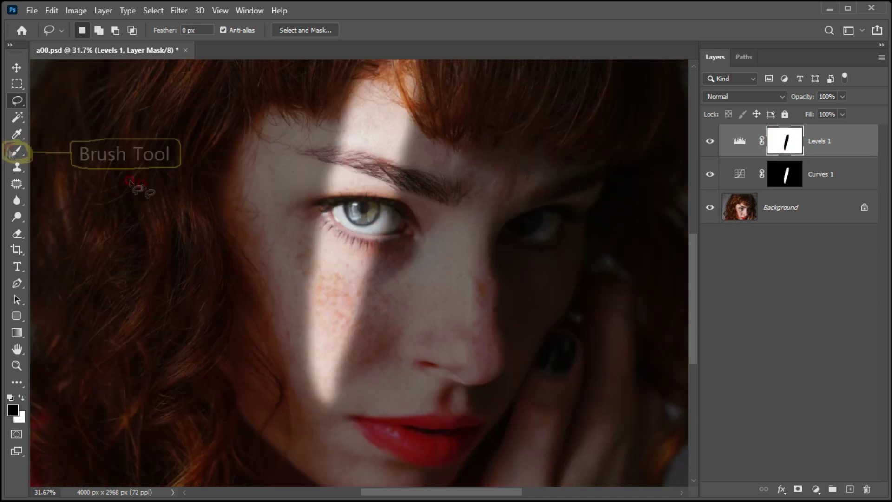
- Paint on the Levels 1 mask with a 15% opacity brush, resizing it with the bracket keys
click(17, 151)
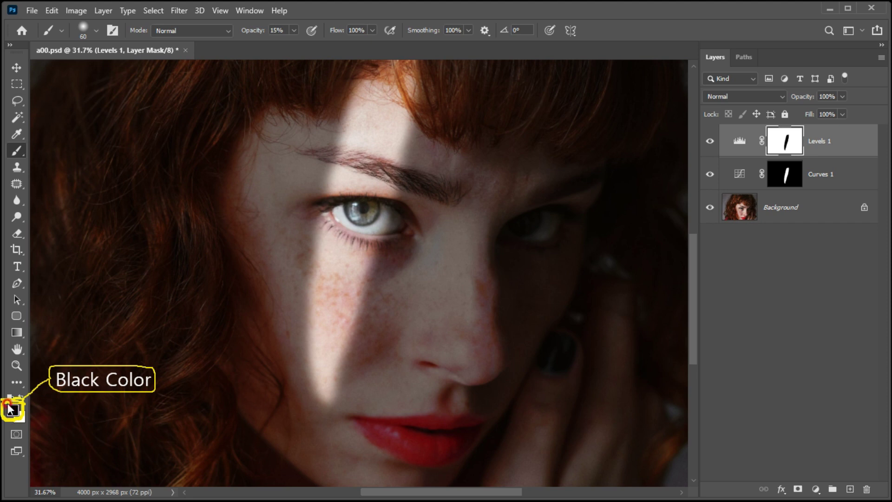
key(bracketright)
key(bracketright)
key(bracketright)
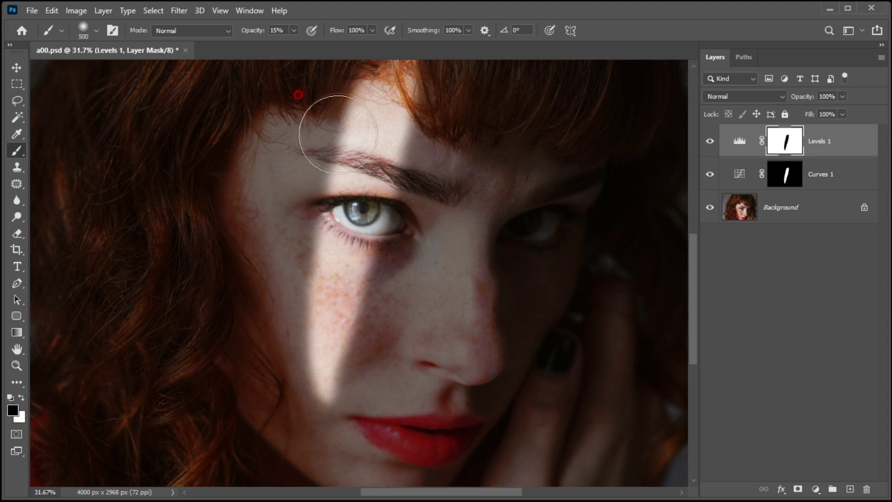
key(bracketleft)
key(bracketleft)
key(bracketleft)
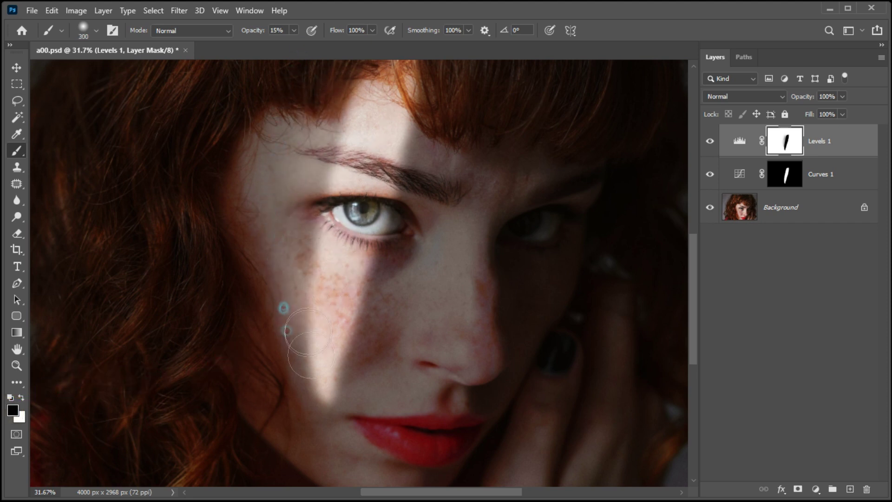
key(bracketright)
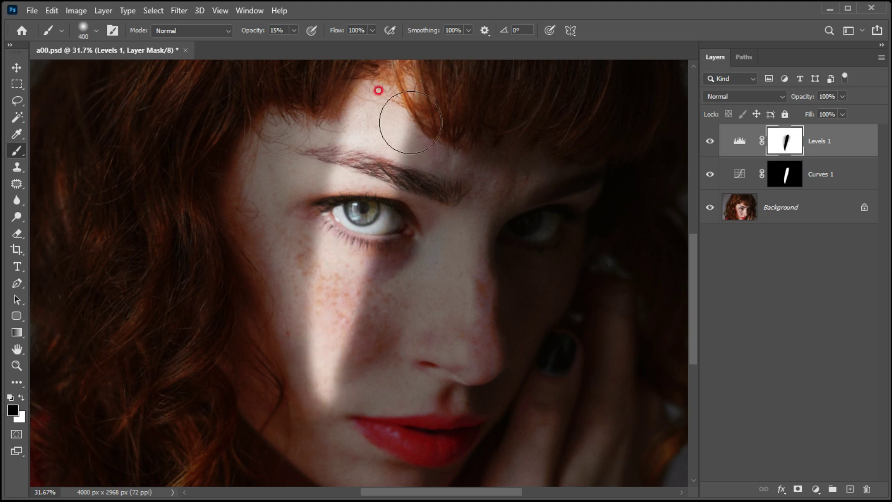
key(bracketright)
key(bracketright)
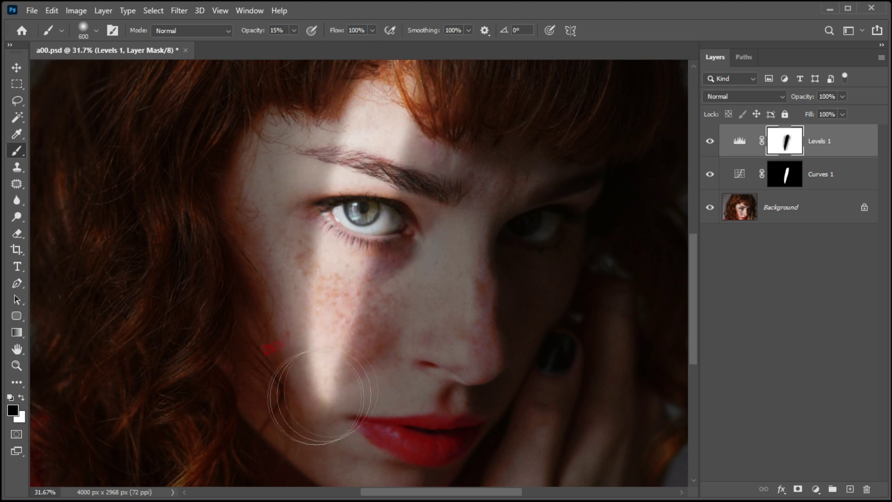
key(bracketleft)
key(bracketleft)
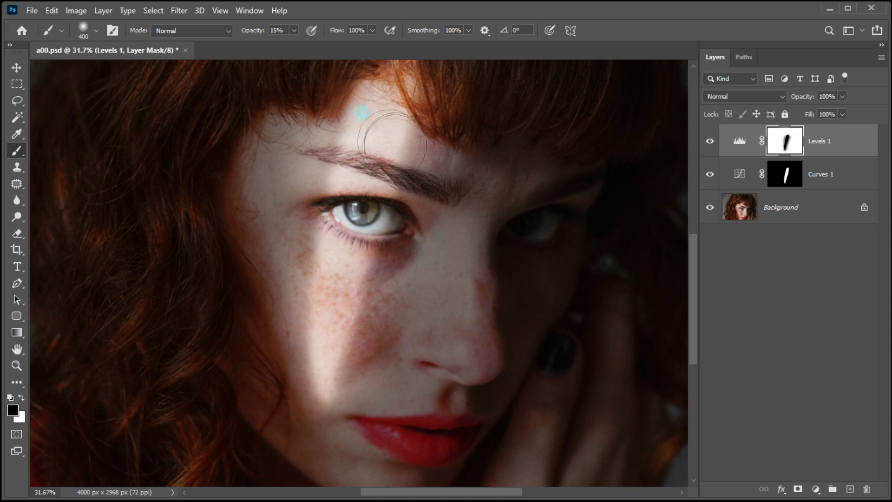
key(bracketleft)
key(bracketleft)
key(bracketleft)
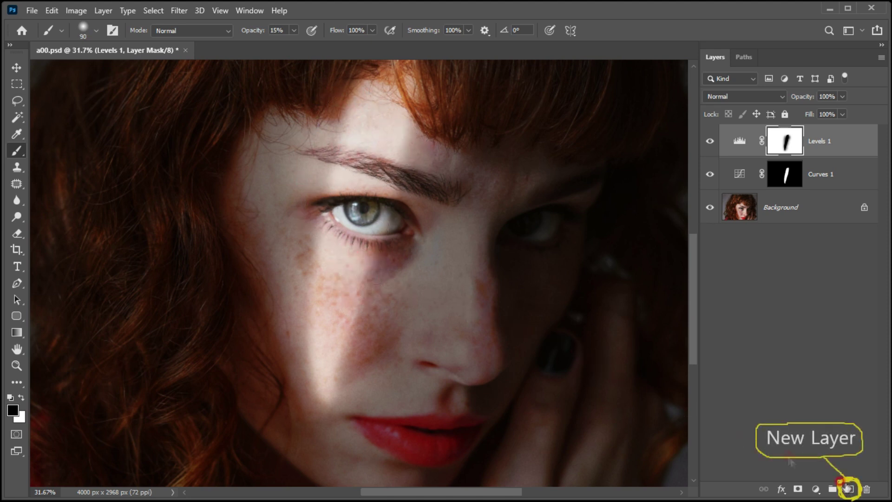
- Create a new empty layer and set up an orange brush at 100% opacity
click(850, 489)
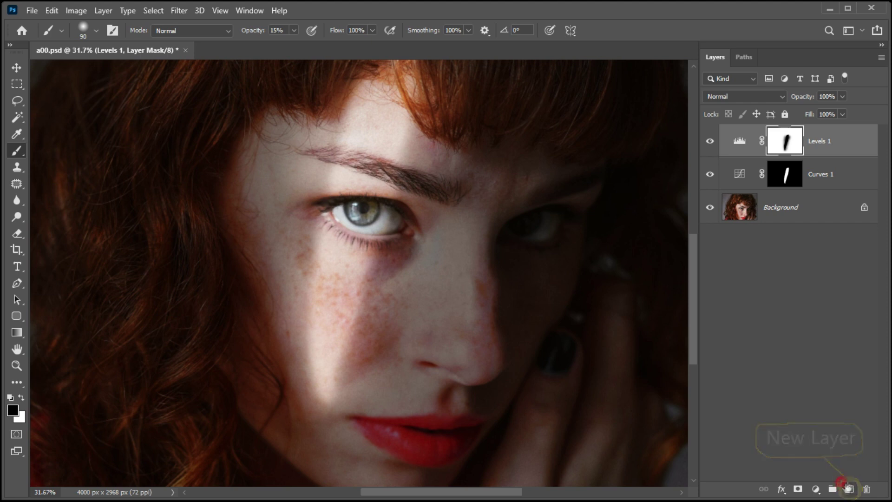
click(850, 489)
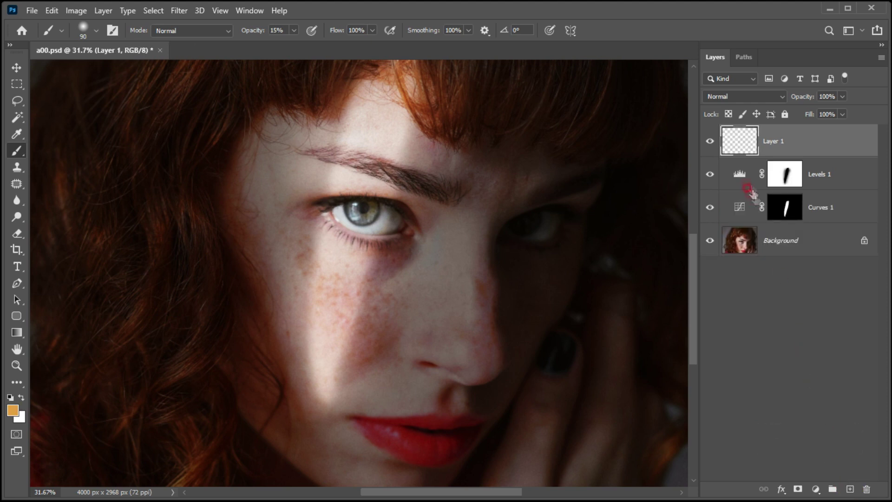
click(10, 411)
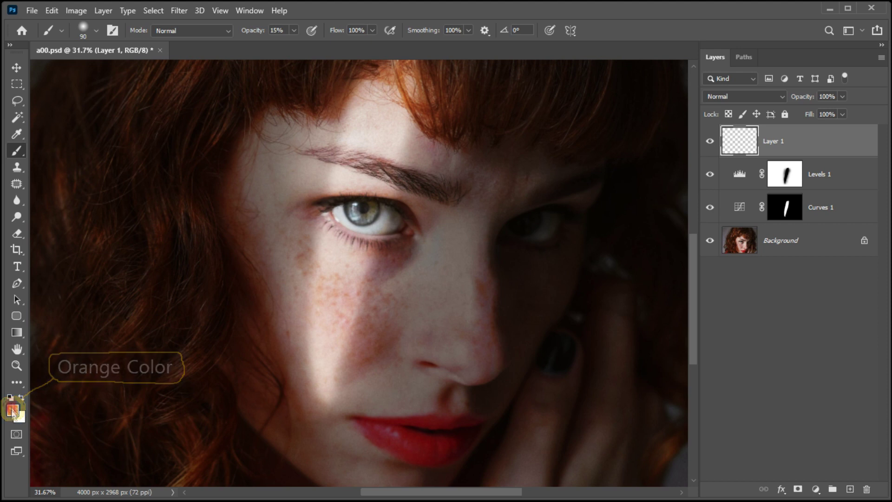
key(bracketleft)
key(bracketleft)
key(0)
key(bracketleft)
key(bracketleft)
- Paint orange strokes along both beam edges, from hairline to brow and under the eye to the lips
drag(352, 84, 336, 149)
click(329, 179)
mouse_move(323, 228)
mouse_down()
mouse_move(327, 408)
mouse_move(371, 251)
mouse_up()
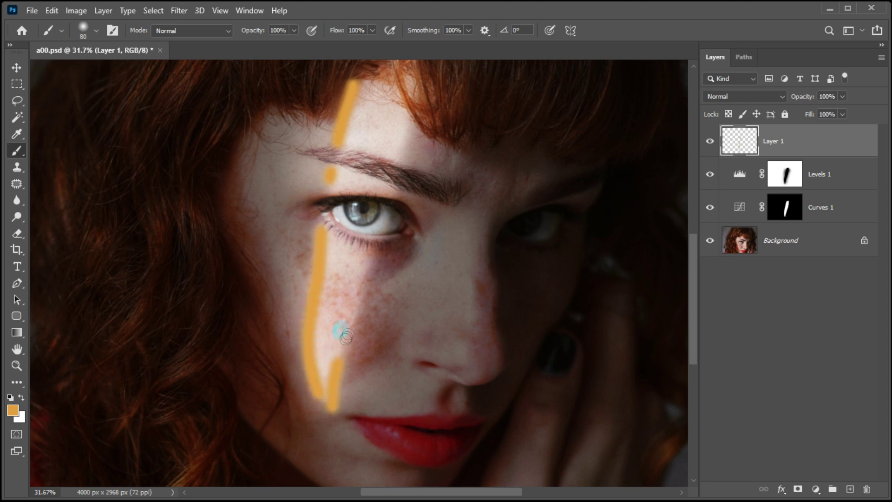
click(391, 194)
click(404, 160)
drag(406, 143, 409, 124)
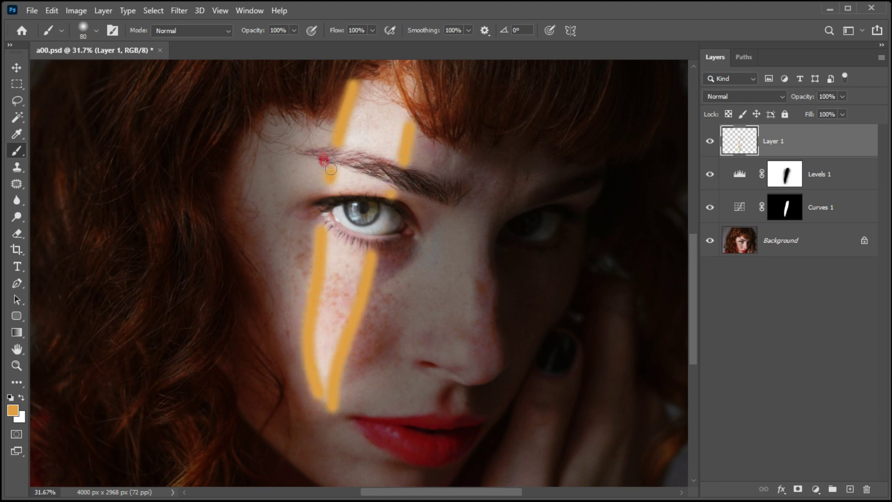
click(314, 231)
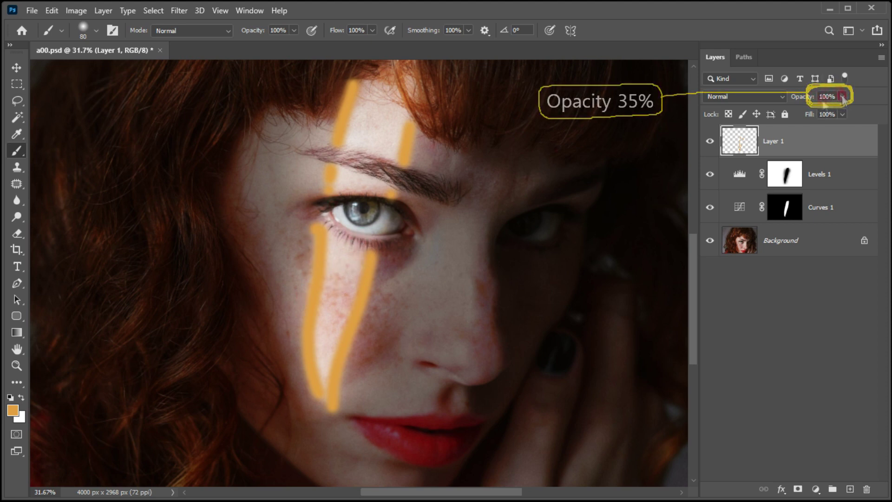
- Lower the orange Layer 1 opacity to 35%
drag(843, 97, 806, 113)
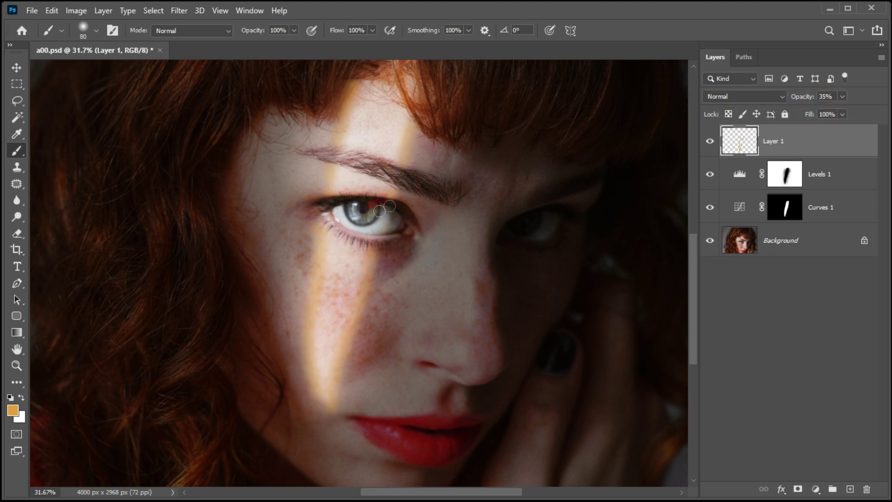
- Apply a 58.2-pixel Gaussian Blur to the orange stroke layer
click(179, 10)
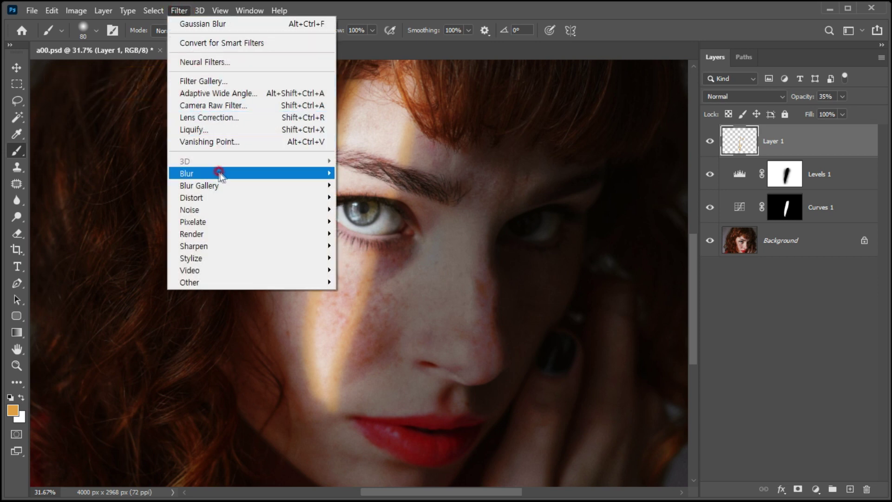
mouse_move(209, 173)
click(367, 222)
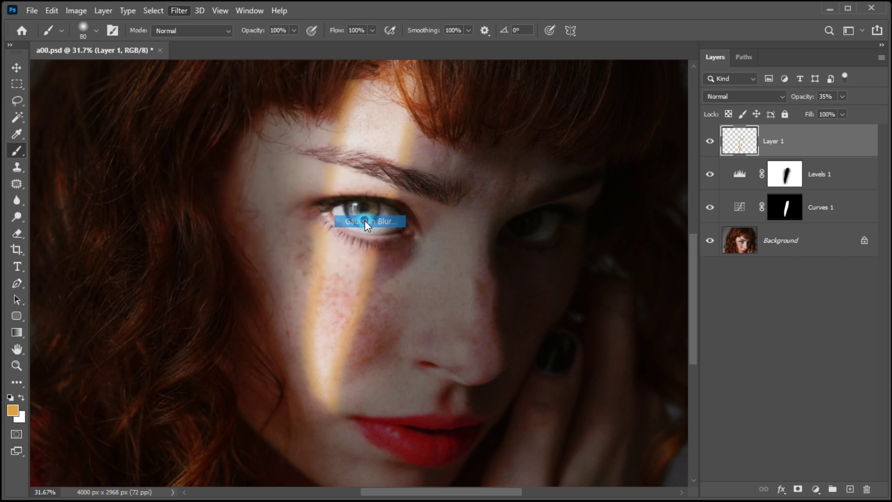
drag(574, 155, 552, 134)
drag(513, 322, 569, 326)
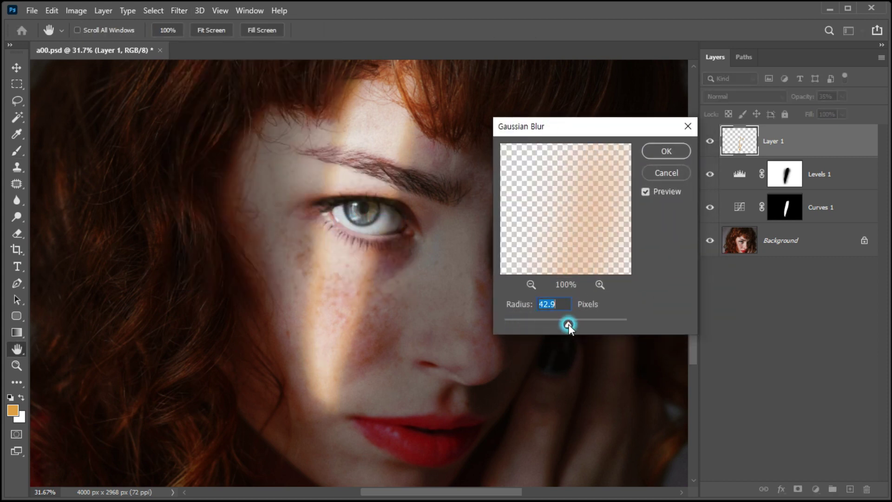
drag(571, 324, 573, 324)
click(667, 151)
key(b)
click(345, 304)
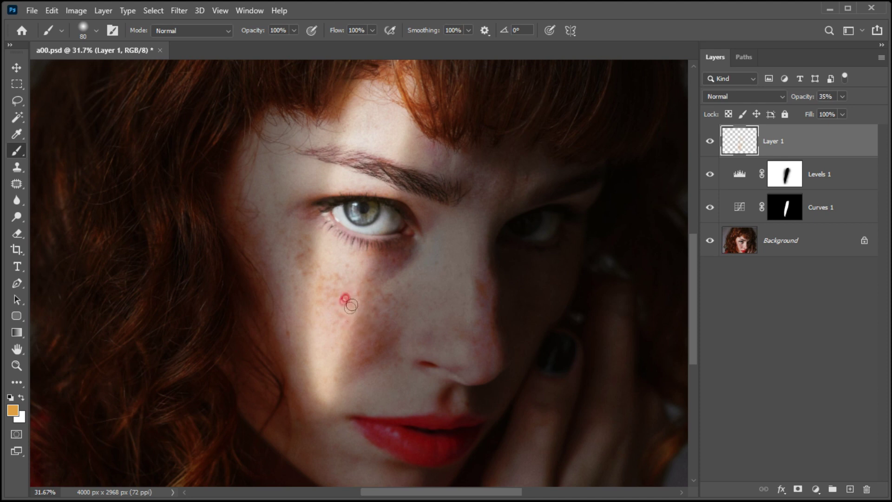
click(815, 488)
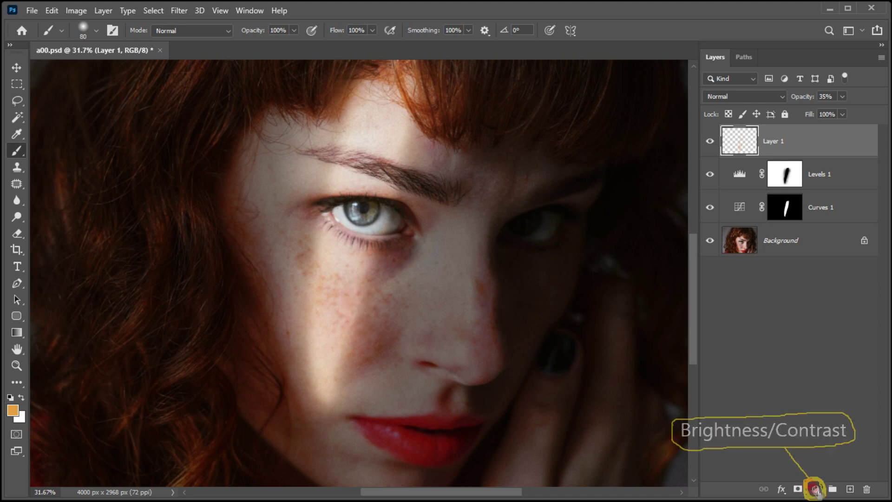
- Add a Brightness/Contrast adjustment layer with Contrast set to 52
click(814, 489)
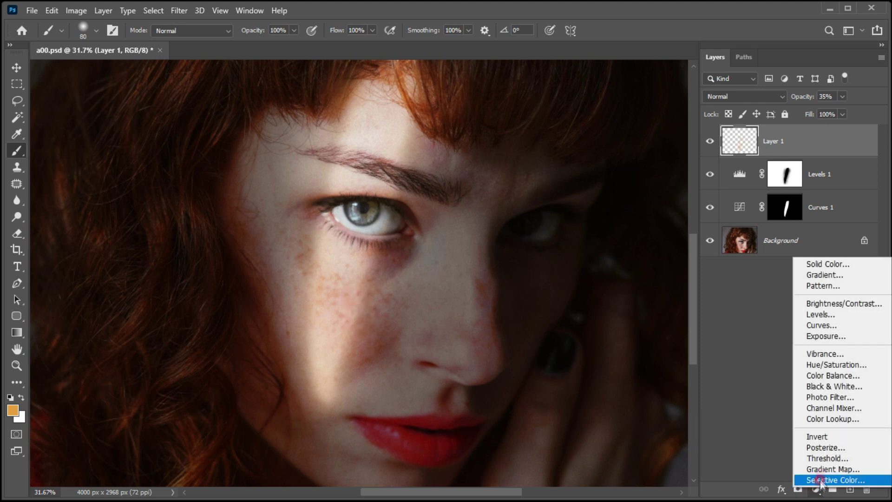
click(825, 306)
drag(601, 134, 606, 155)
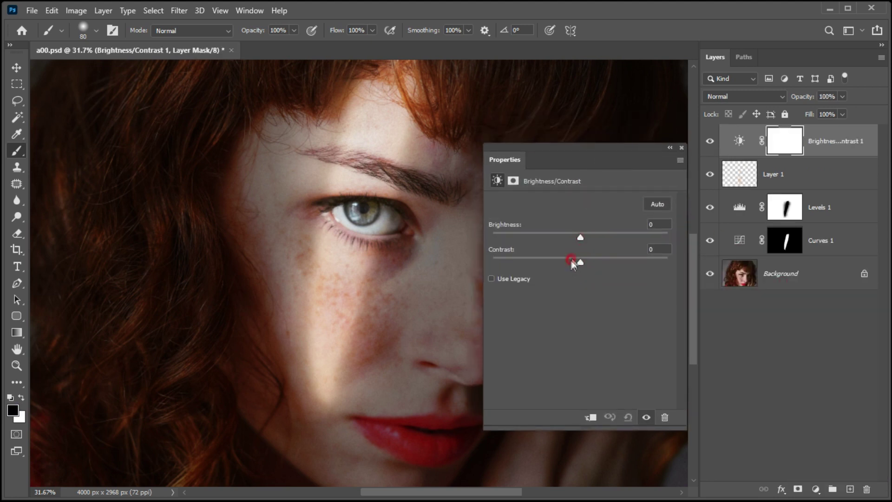
drag(607, 263, 625, 263)
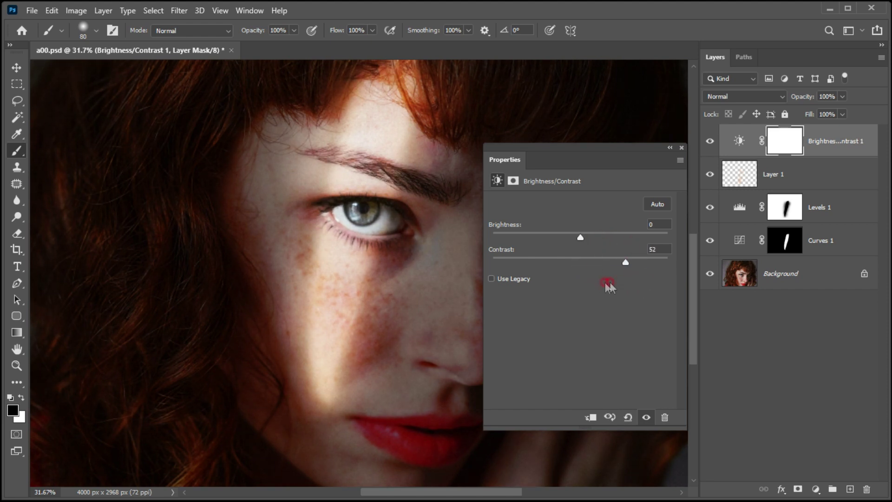
click(680, 148)
click(357, 259)
click(817, 488)
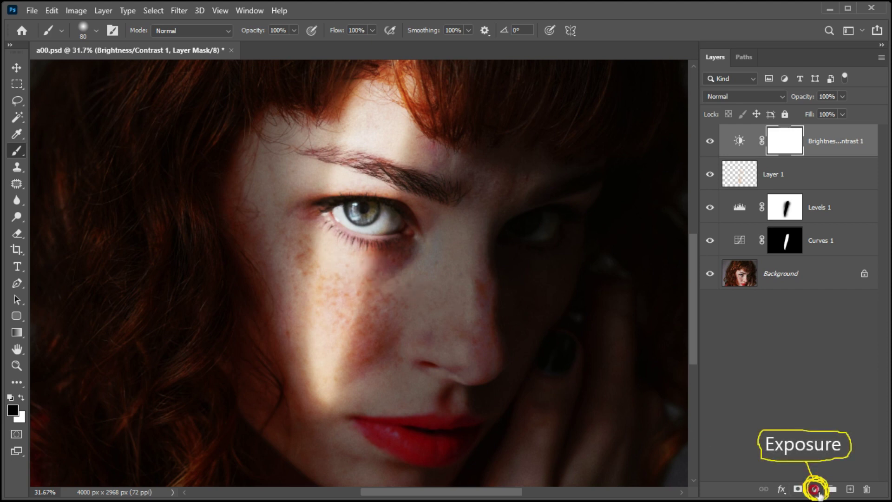
- Add an Exposure adjustment layer with Gamma Correction lowered to 0.82 to deepen the midtones
click(820, 416)
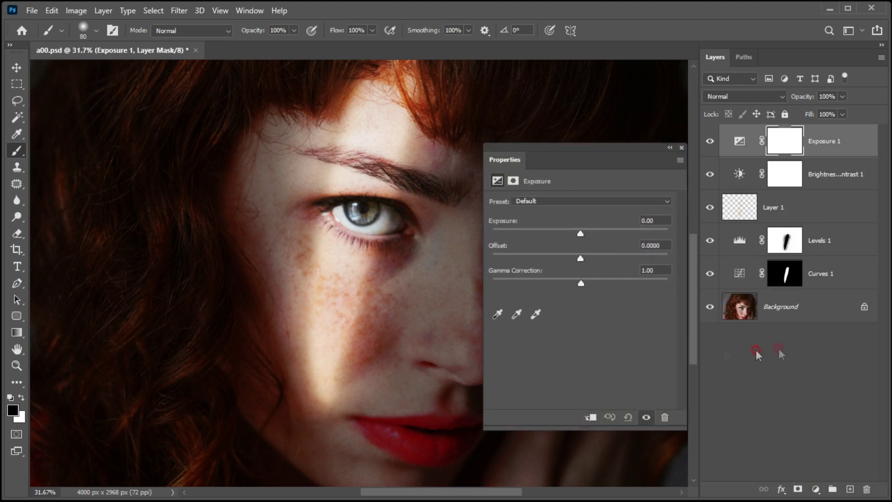
drag(615, 156, 608, 141)
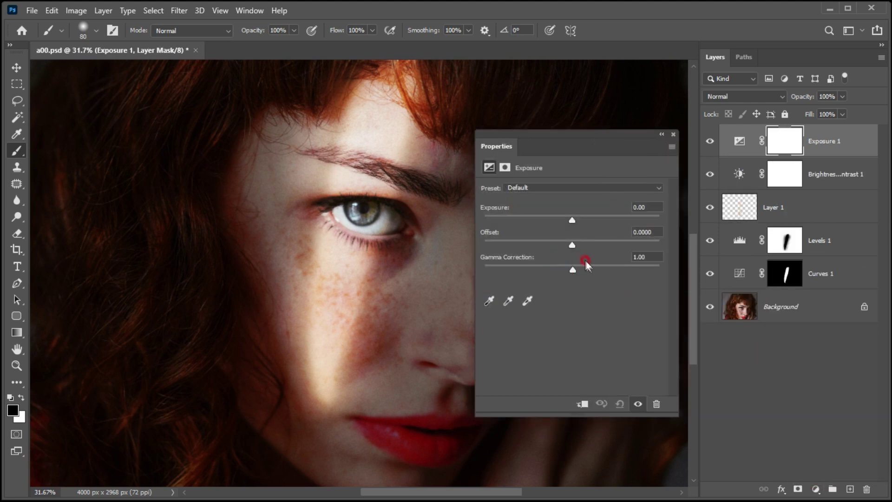
drag(573, 269, 585, 270)
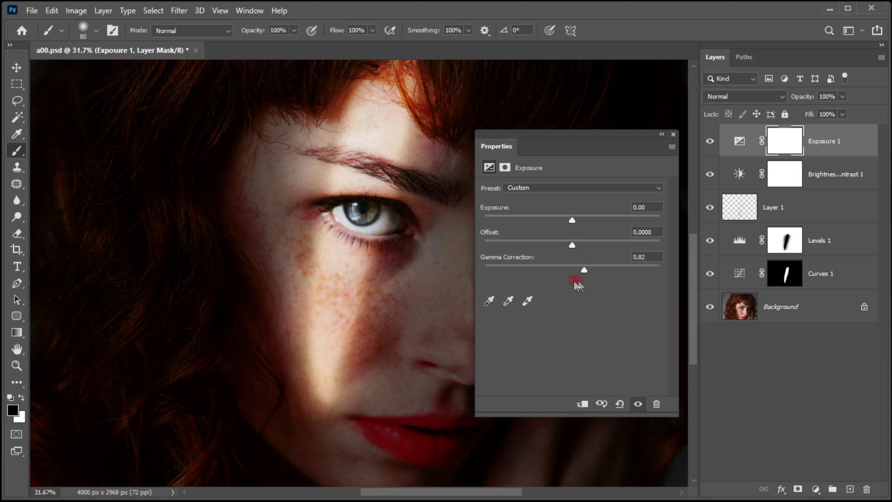
click(673, 134)
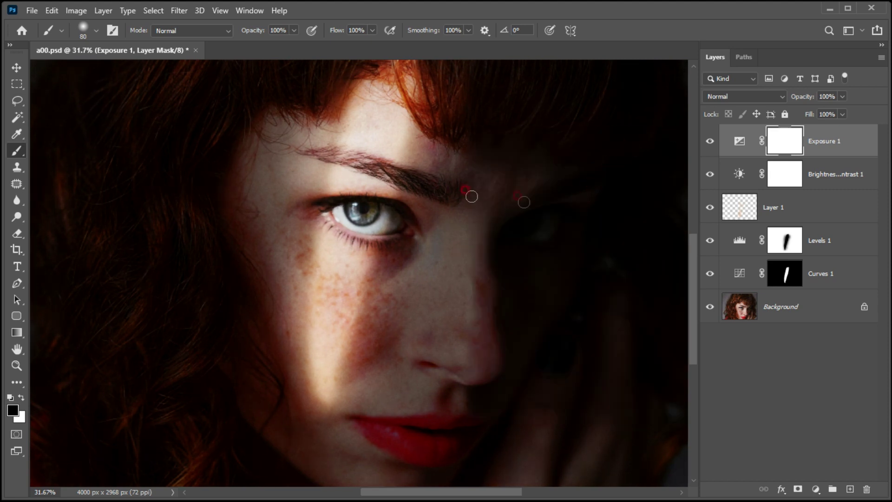
click(16, 67)
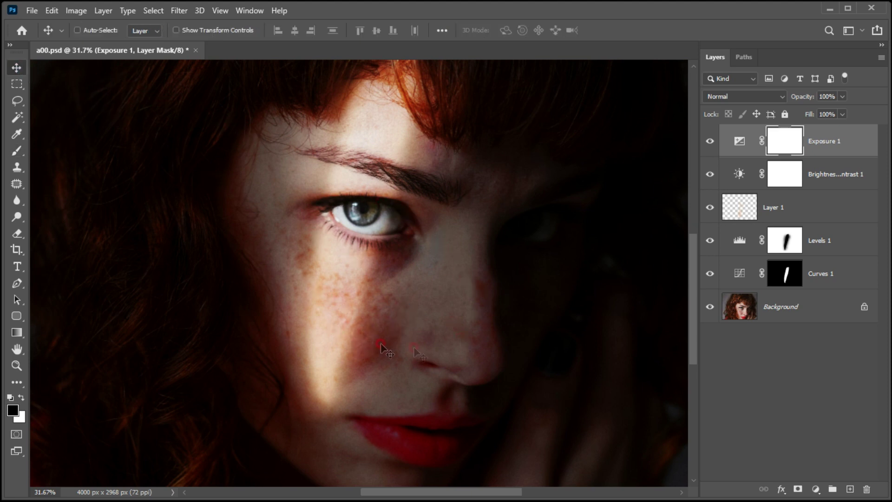